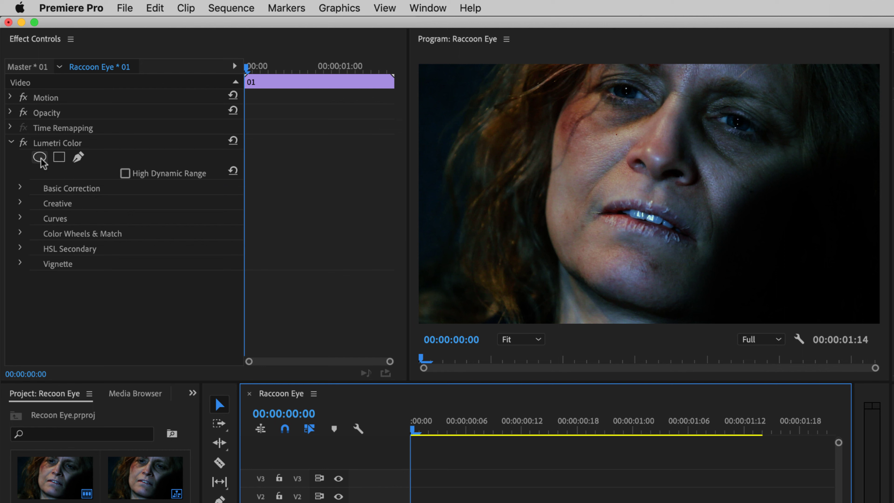
- Add a Lumetri ellipse mask and shape it into a tilted horizontal ellipse over the left eye
left_click(40, 158)
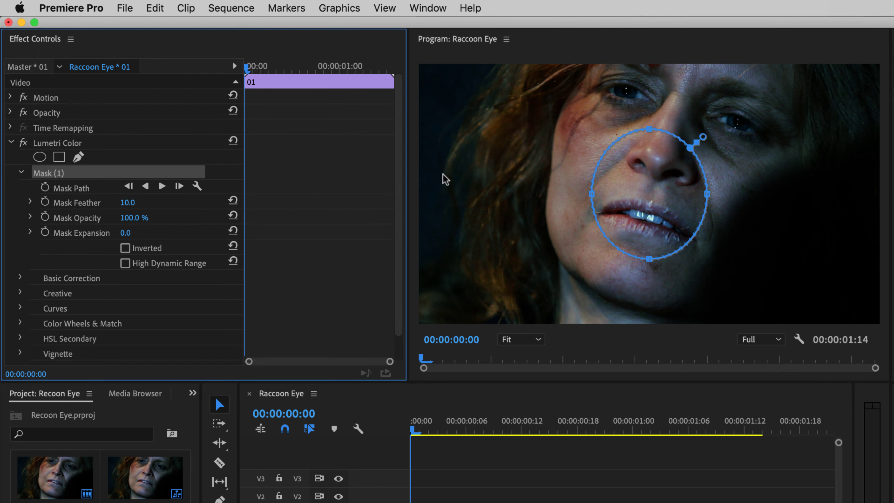
left_click_drag(663, 191, 643, 125)
left_click_drag(630, 193, 627, 117)
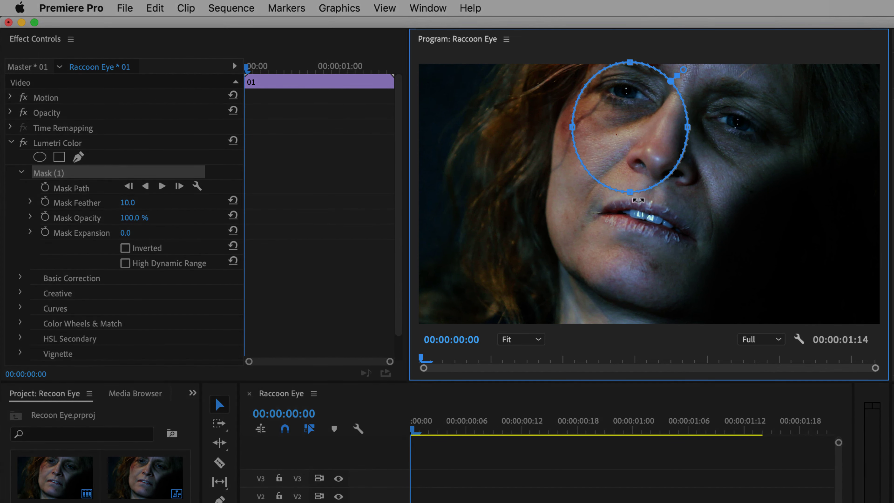
left_click_drag(671, 69, 669, 91)
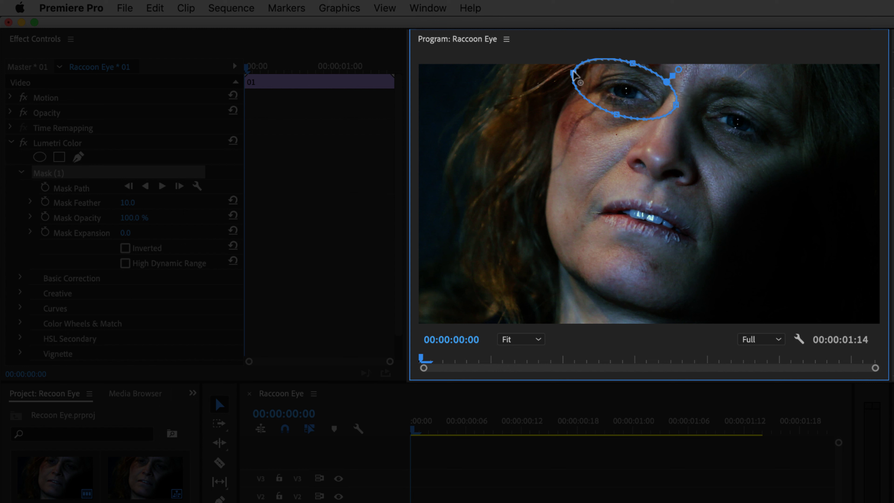
- Refine the left-eye mask to feather 77.6, then add a second ellipse mask over the other eye
left_click_drag(661, 131, 664, 145)
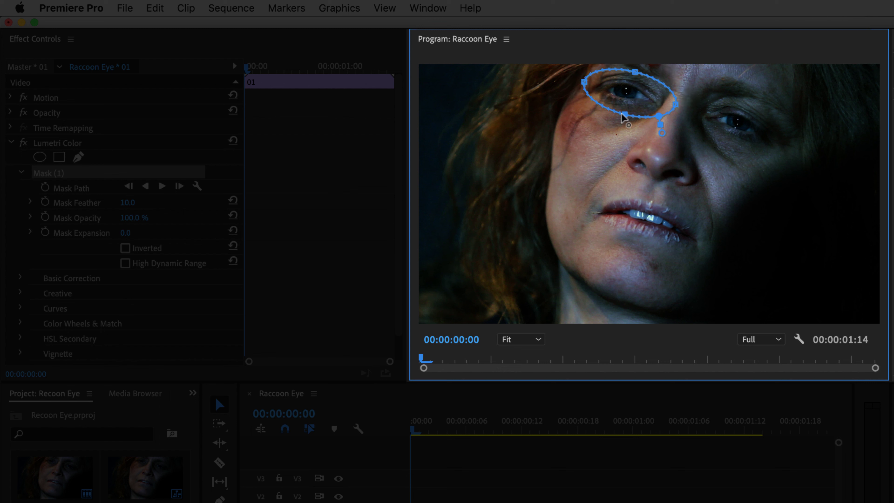
left_click_drag(632, 93, 667, 103)
left_click_drag(579, 82, 585, 83)
left_click_drag(657, 142, 658, 147)
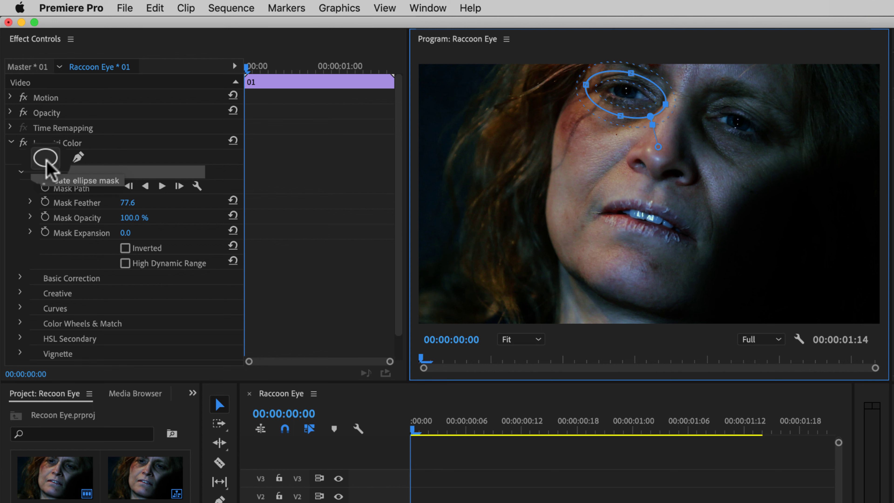
left_click(40, 157)
mouse_move(649, 194)
left_mouse_down()
mouse_move(796, 109)
mouse_move(802, 144)
mouse_move(698, 113)
mouse_move(745, 131)
mouse_move(761, 126)
left_mouse_up()
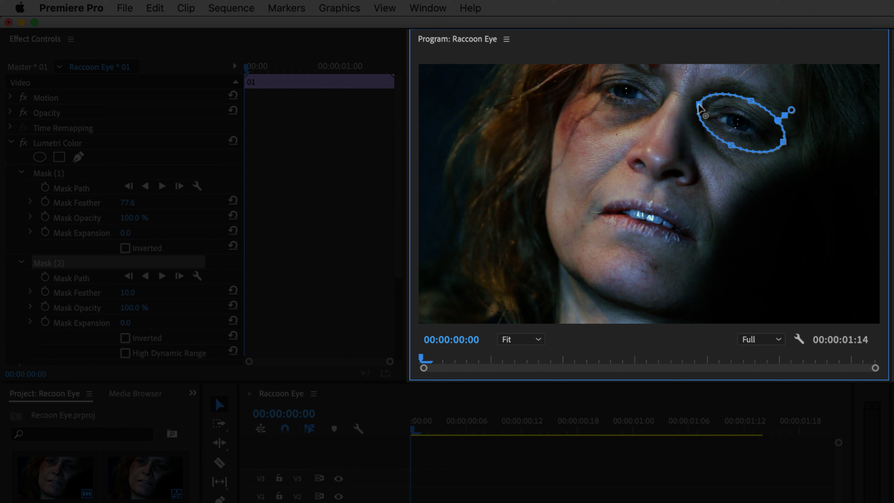
- Fit Mask (2) on the right eye with feather 88.6, rotated slightly counter-clockwise
left_click_drag(770, 166, 772, 184)
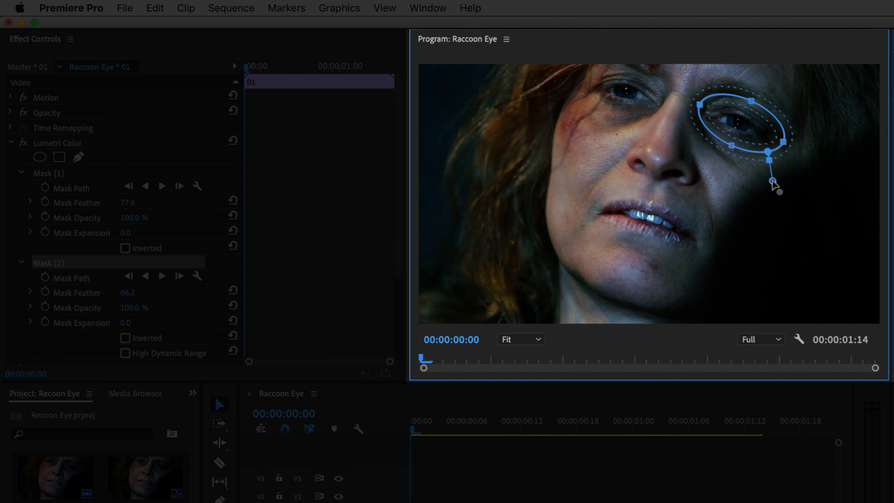
left_click_drag(734, 109, 732, 110)
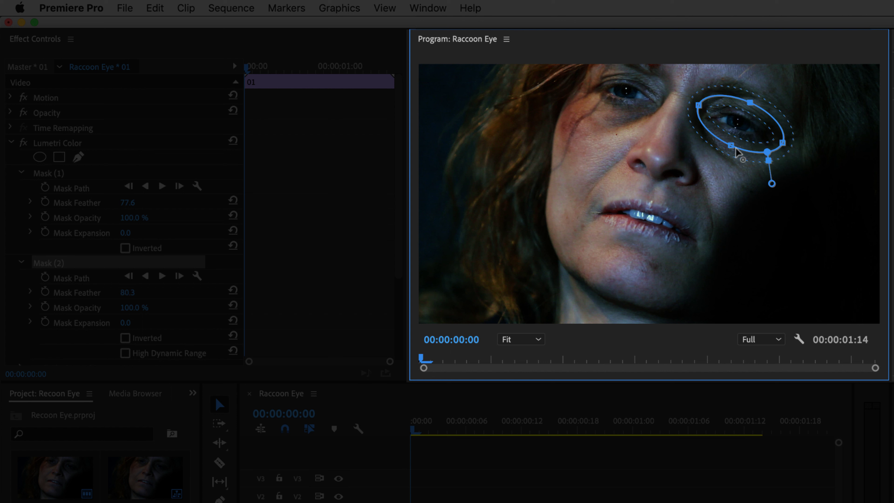
left_click_drag(771, 184, 772, 187)
left_click_drag(791, 148, 790, 145)
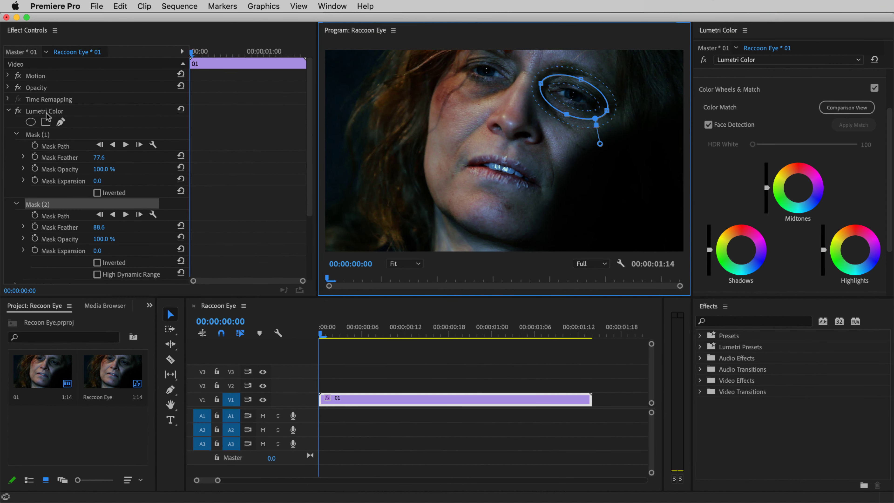
- Expand Lumetri's Creative section and raise Sharpen to 29.8
left_click(45, 111)
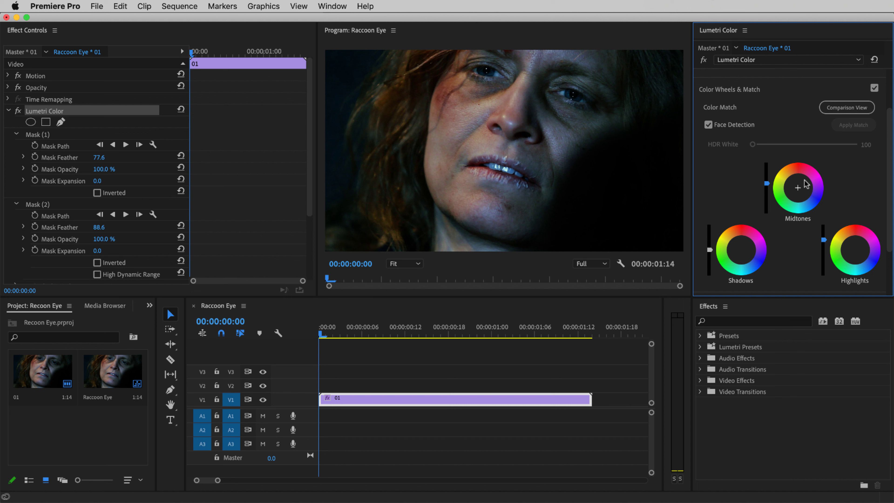
scroll(822, 129, "up", 3)
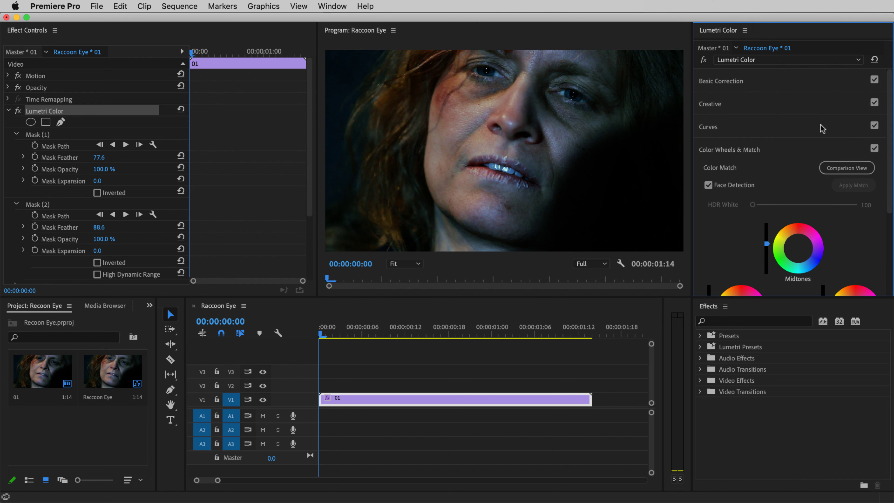
left_click(719, 105)
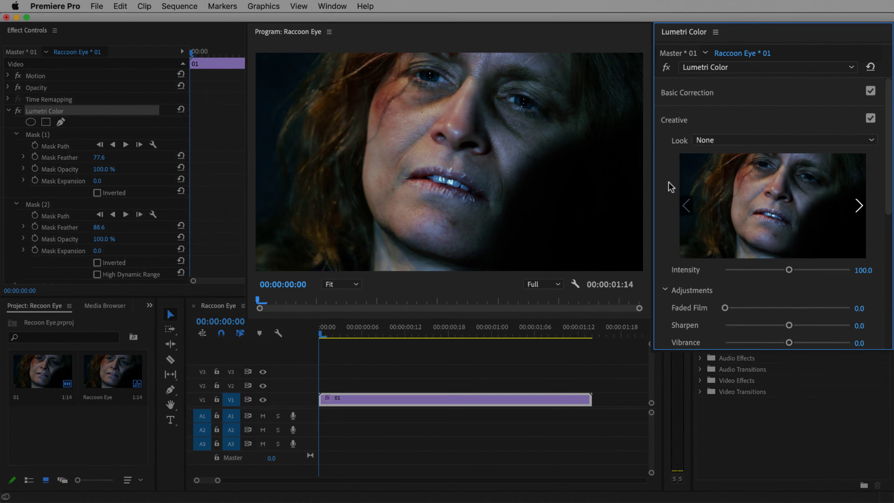
scroll(885, 226, "down", 5)
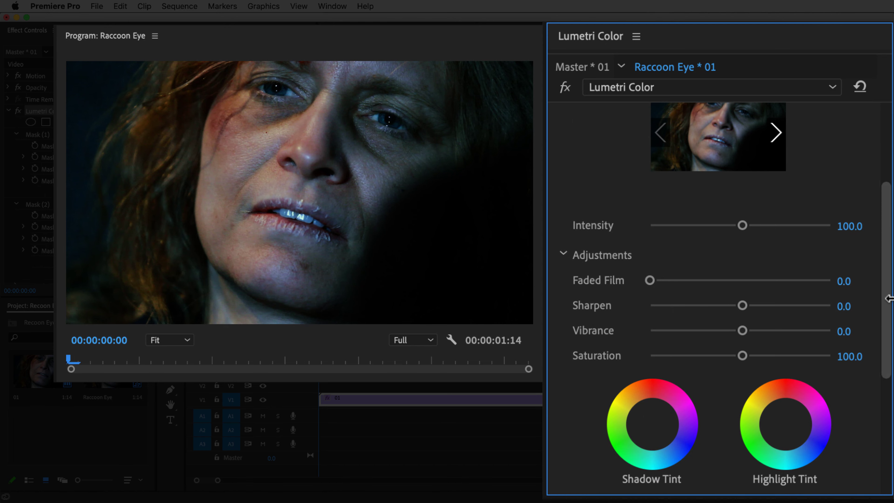
left_click_drag(743, 306, 766, 305)
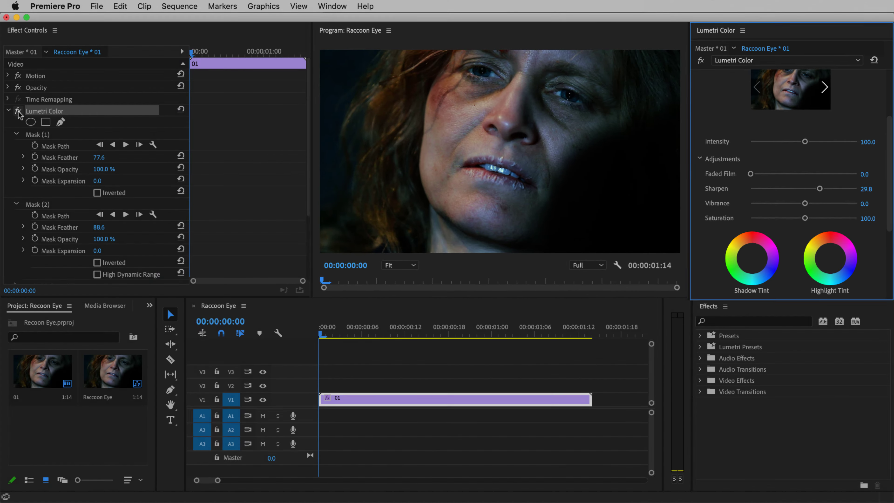
left_click(18, 112)
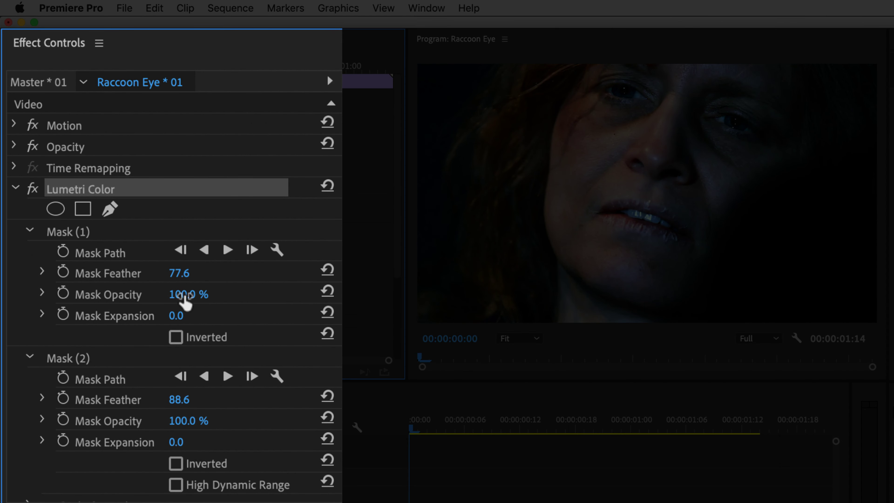
- Drop Mask (1) and Mask (2) opacity to 67.0% and scrub the clip to check
left_click_drag(188, 294, 225, 296)
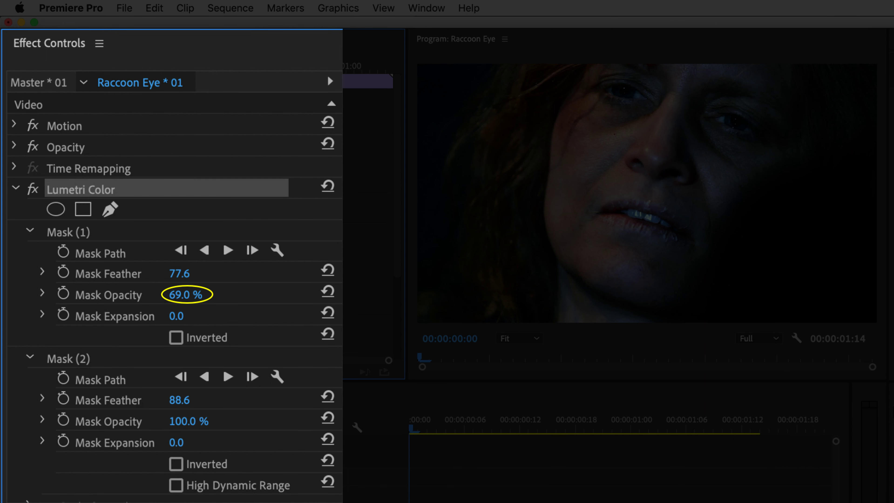
mouse_move(181, 421)
left_mouse_down()
mouse_move(169, 422)
mouse_move(198, 422)
left_mouse_up()
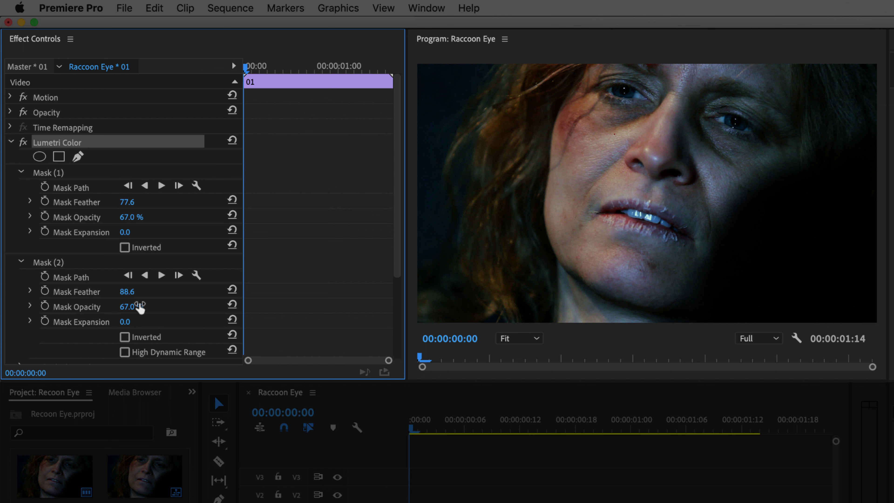
mouse_move(246, 66)
left_mouse_down()
mouse_move(387, 82)
mouse_move(242, 93)
mouse_move(390, 91)
left_mouse_up()
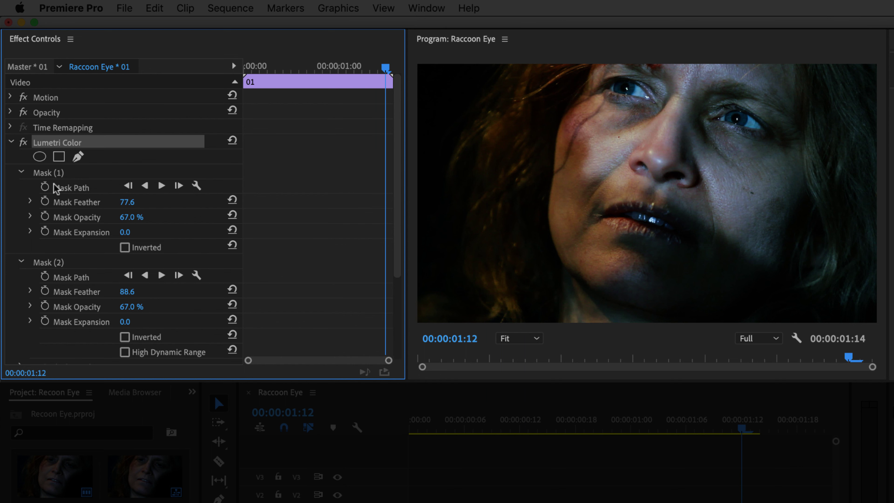
- Start Mask Path keyframing on Mask (1) and realign and rotate it over the left eye near 01:04
left_click(52, 174)
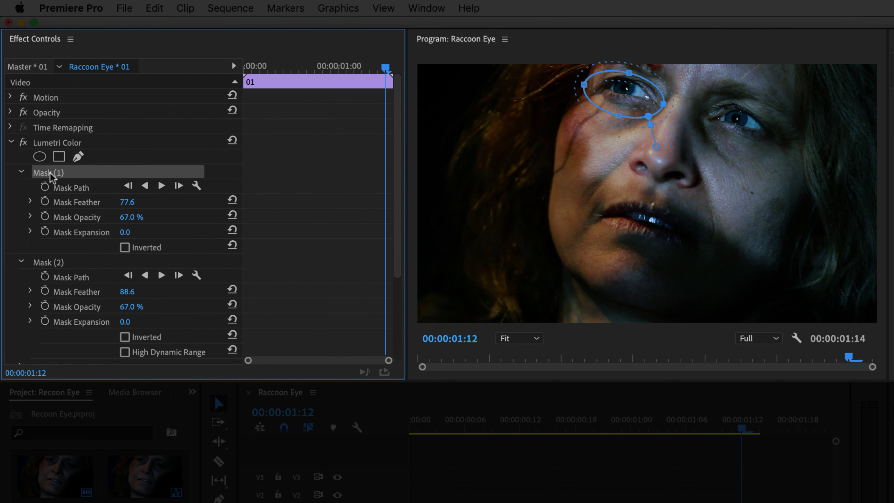
left_click(44, 188)
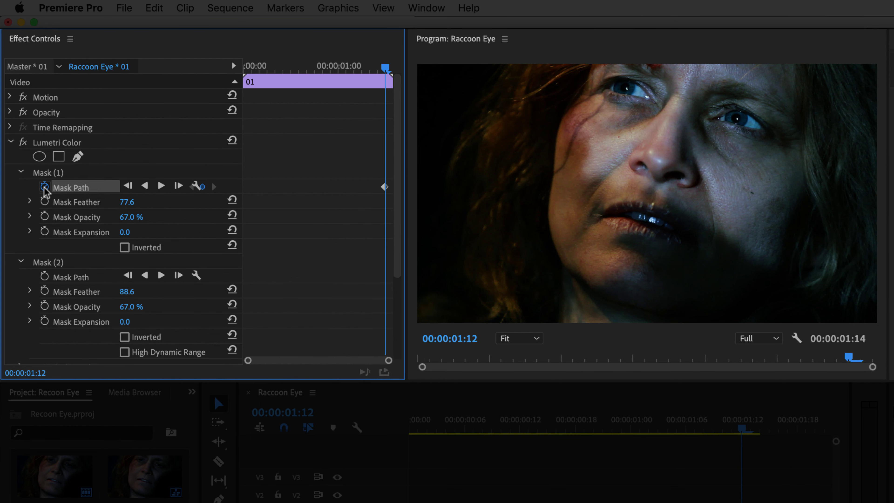
left_click(55, 174)
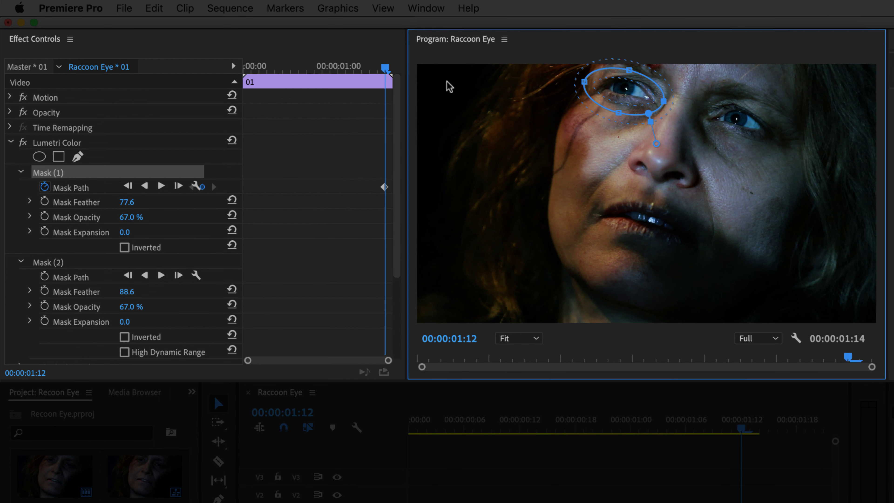
left_click_drag(385, 68, 354, 70)
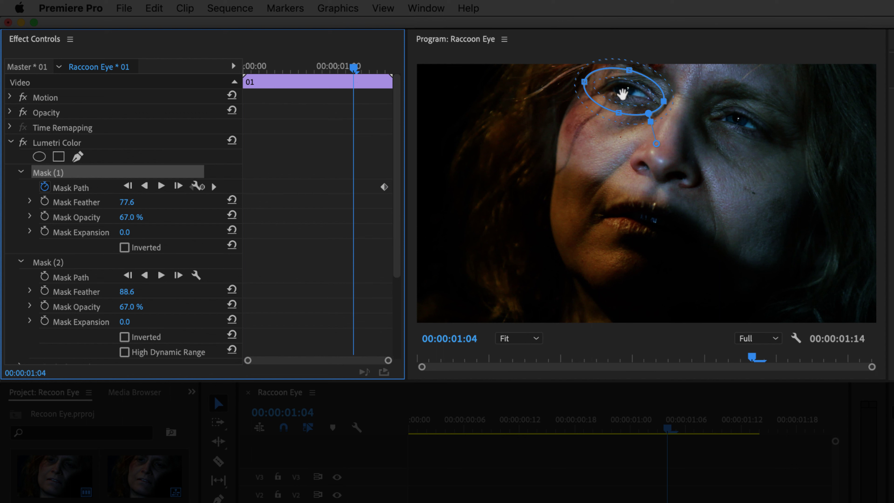
left_click_drag(622, 94, 628, 93)
left_click_drag(671, 112, 678, 103)
- Realign Mask (1) at the first frame and frame 14, then play back to review tracking
left_click_drag(347, 69, 273, 80)
left_click(631, 84)
left_click(245, 68)
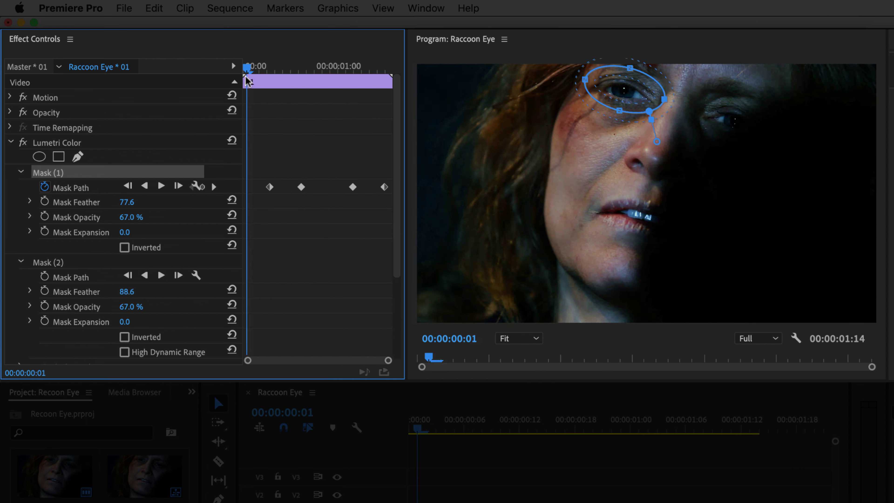
left_click(619, 89)
left_click_drag(246, 69, 326, 75)
left_click_drag(657, 87, 658, 88)
key("space")
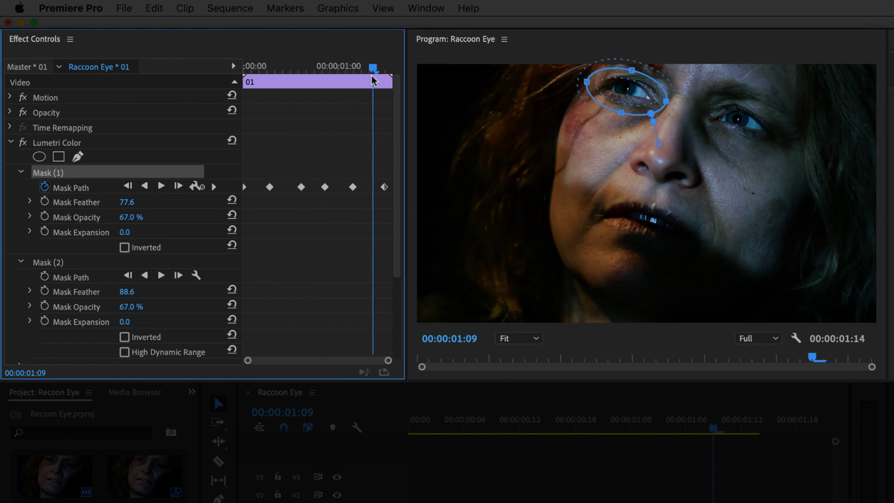
left_click(251, 70)
left_click_drag(251, 73, 382, 84)
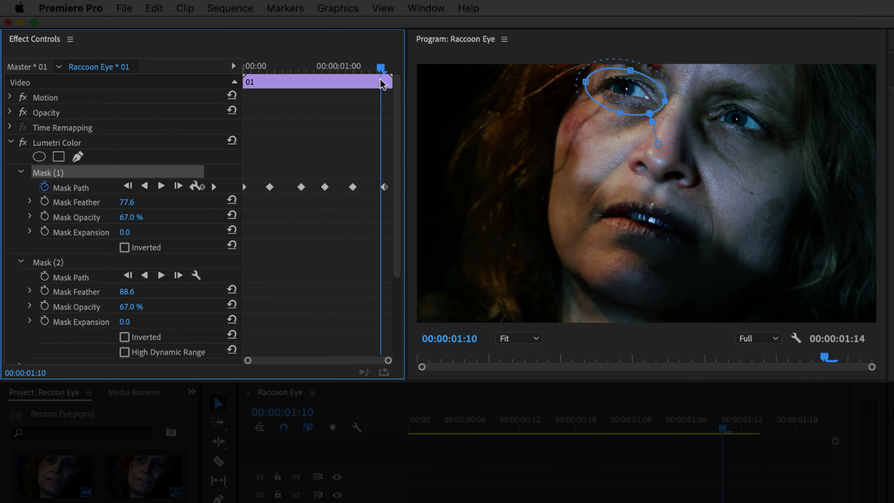
- Start Mask Path keyframing on Mask (2) and realign and rotate it over the right eye
left_click(48, 263)
left_click(44, 277)
left_click(48, 264)
key("Left")
key("Left")
key("Left")
key("Left")
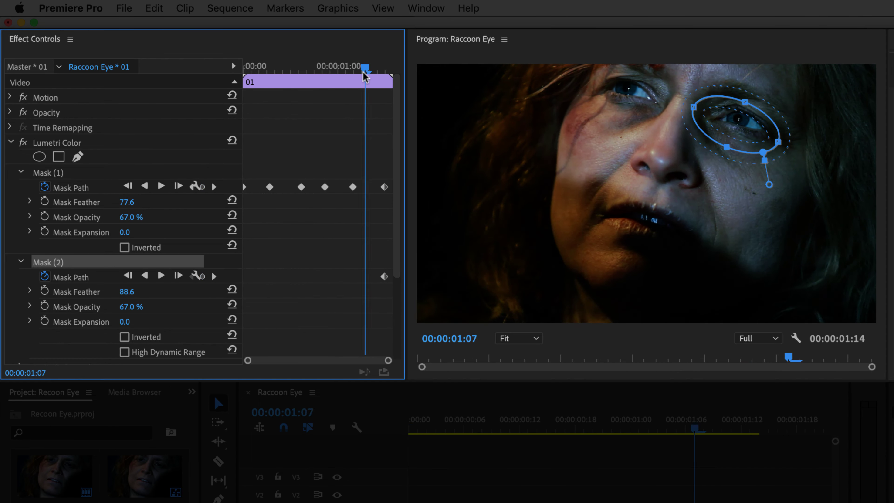
key("Left")
key("Left")
key("Left")
left_click_drag(737, 125, 742, 127)
left_click_drag(791, 147, 793, 143)
- Reposition Mask (2) over the right eye at earlier frames back to the clip's start
left_click_drag(355, 67, 301, 82)
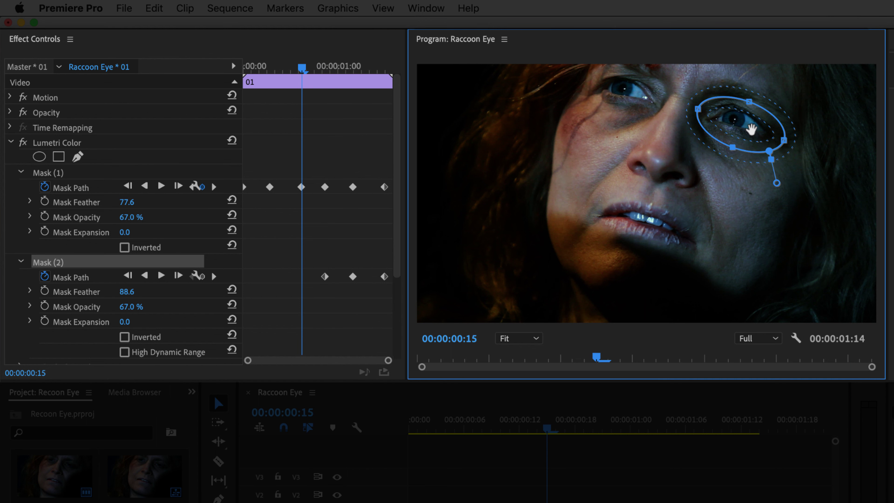
key("Left")
key("Left")
key("Left")
key("Left")
left_click(735, 116)
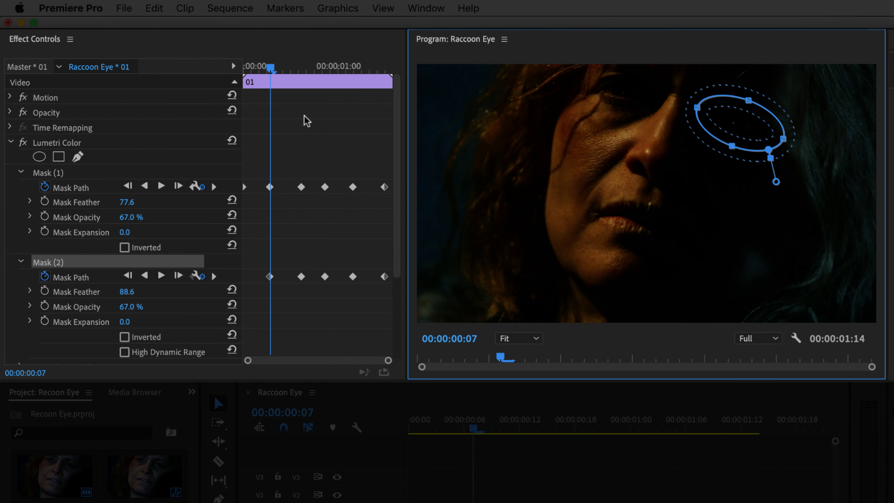
left_click_drag(270, 66, 245, 66)
left_click_drag(734, 129, 733, 130)
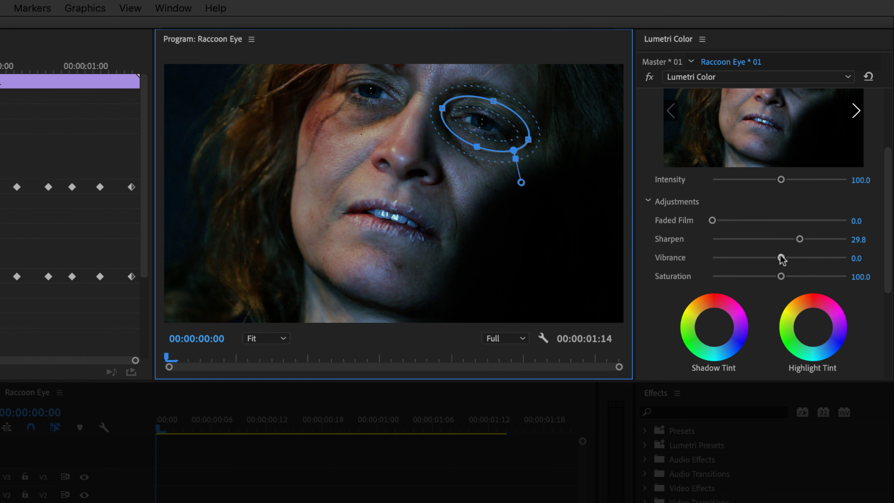
- Set Lumetri Vibrance to 21.3 and Saturation to 113.8
left_click_drag(779, 257, 787, 259)
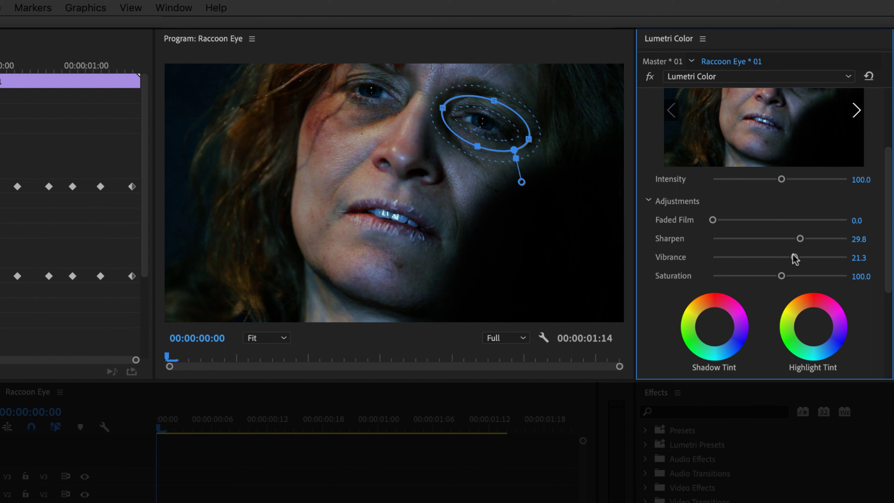
left_click_drag(782, 278, 787, 278)
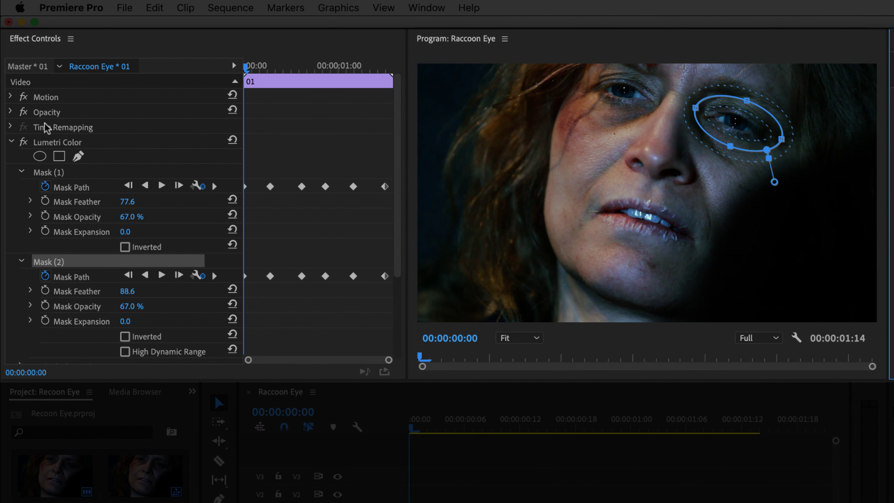
left_click(24, 142)
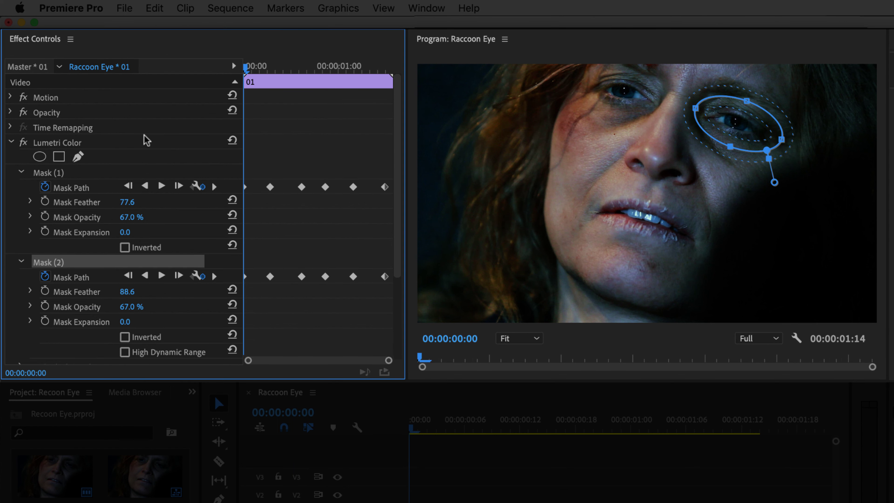
key("space")
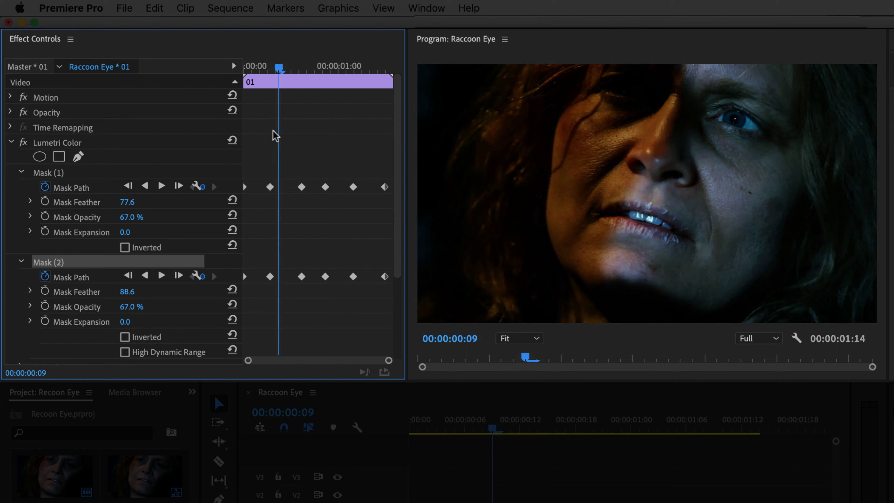
left_click_drag(354, 66, 247, 67)
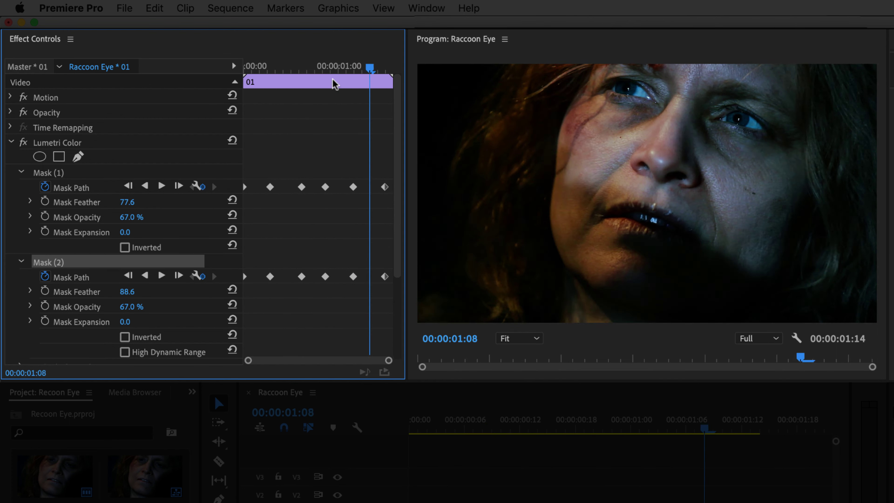
left_click(381, 66)
key("Home")
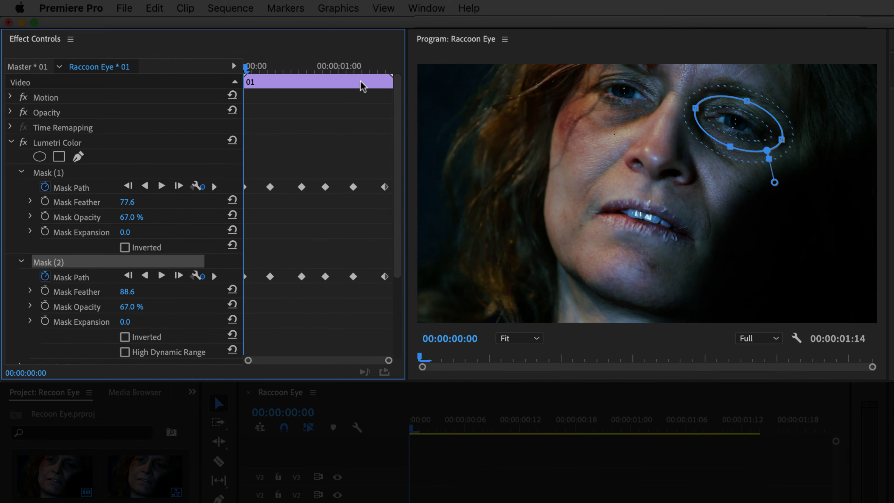
key("space")
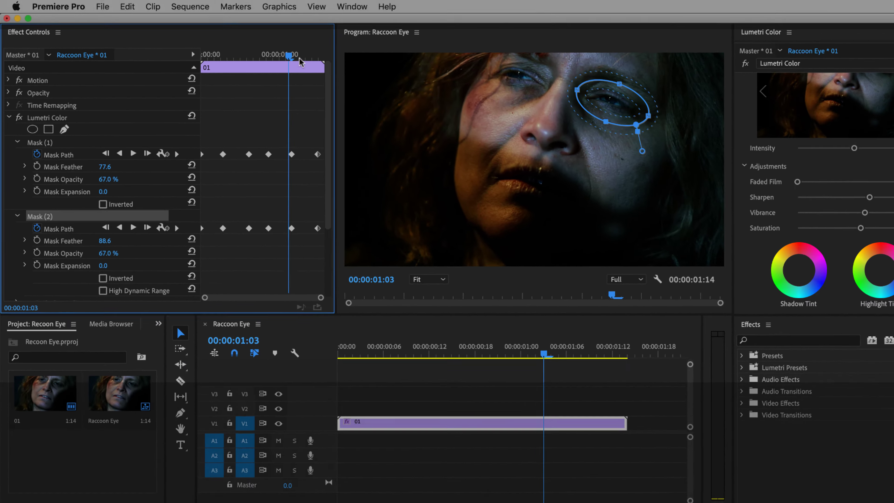
key("Home")
key("space")
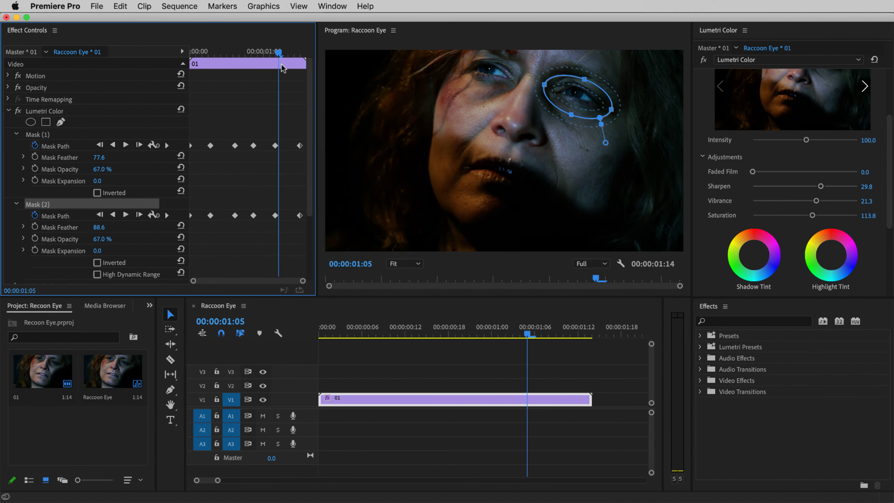
left_click_drag(302, 65, 234, 74)
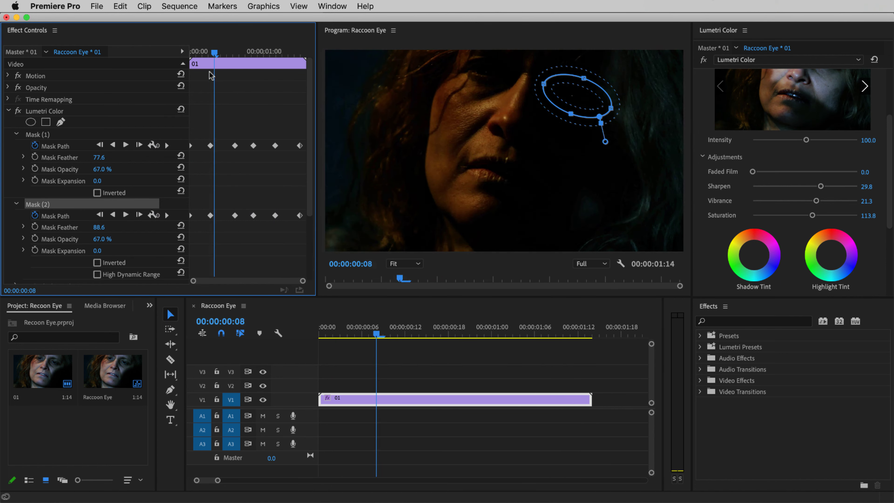
key("space")
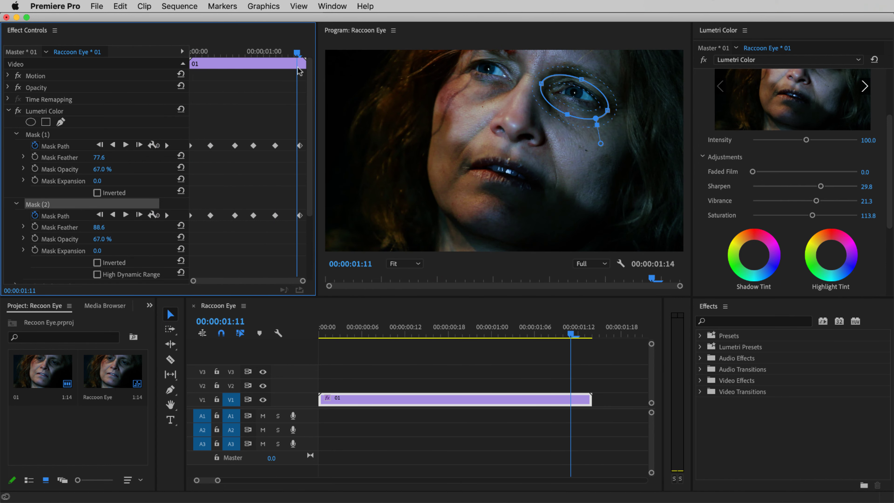
left_click_drag(300, 69, 216, 76)
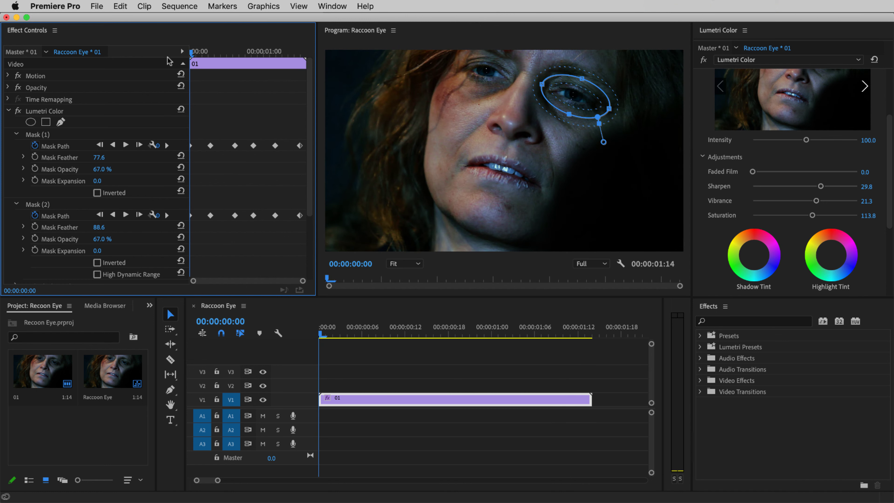
key("space")
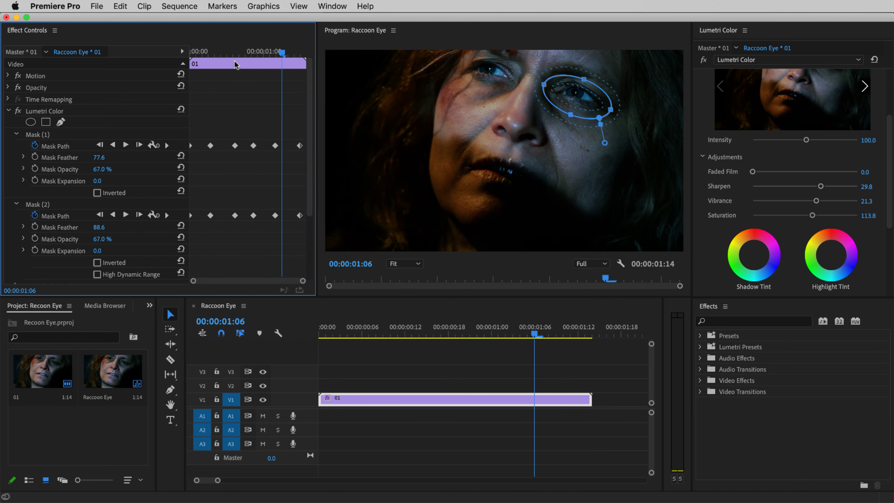
left_click_drag(280, 62, 241, 62)
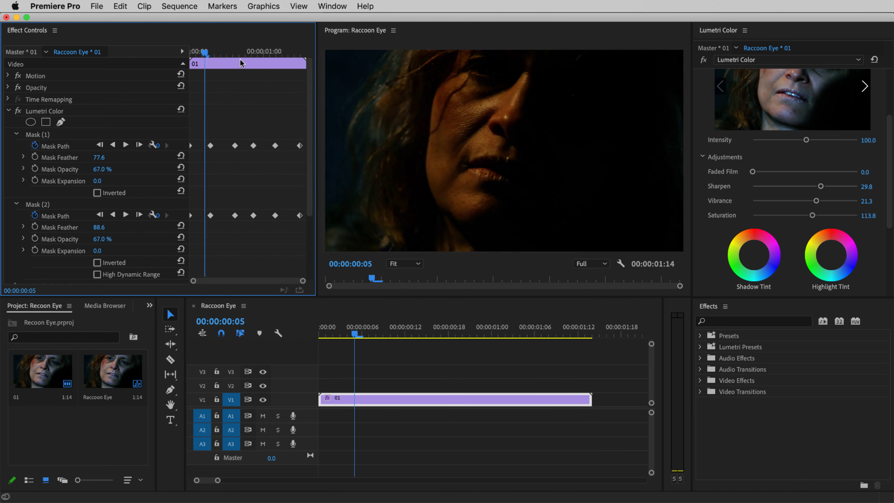
key("space")
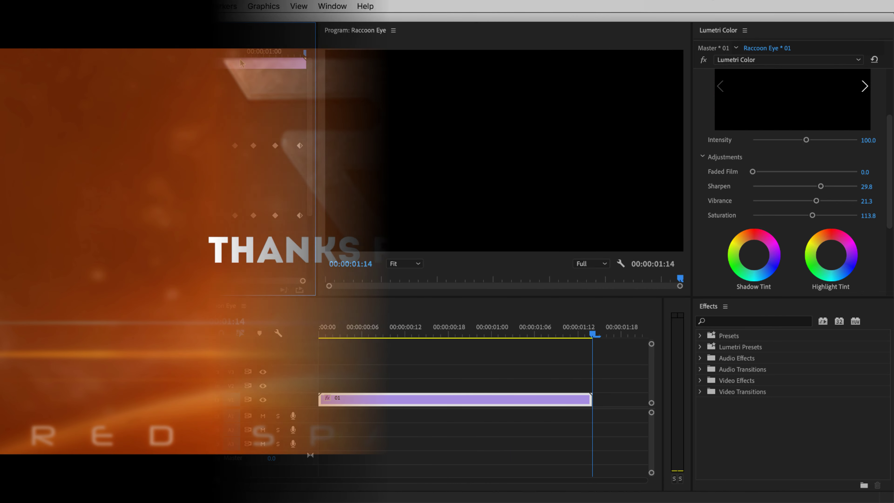